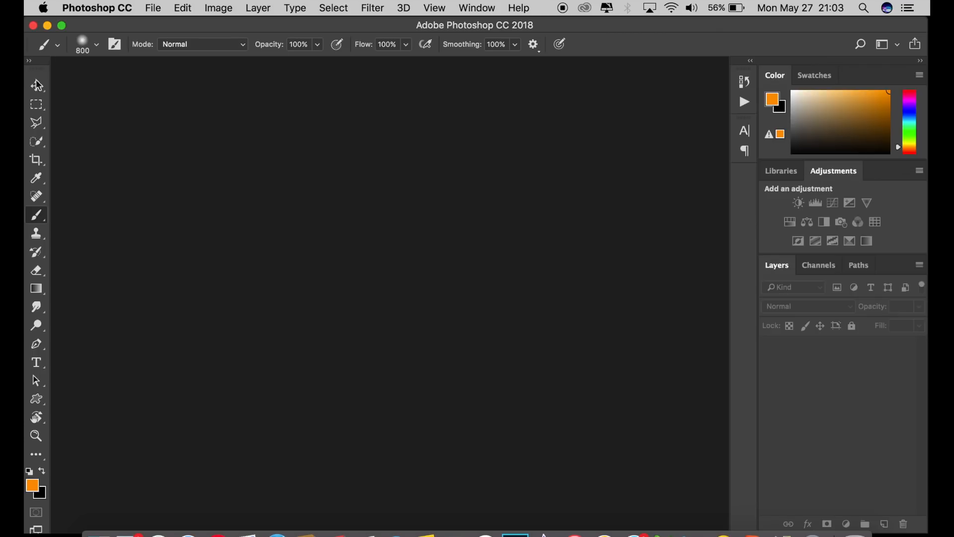
Step: Open the image IMG_2213 copy.jpg from the iCloud Desktop folder
left_click(148, 8)
left_click(157, 40)
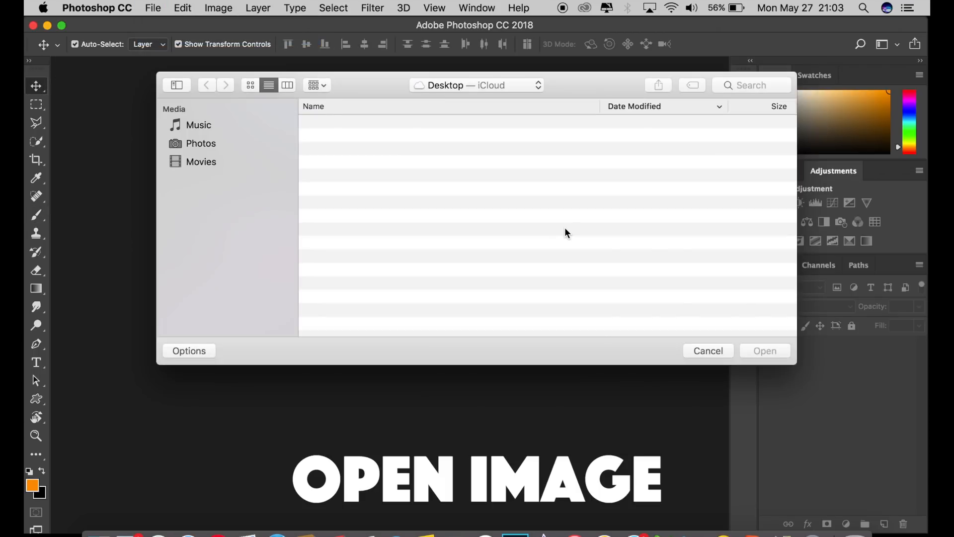
left_click(393, 124)
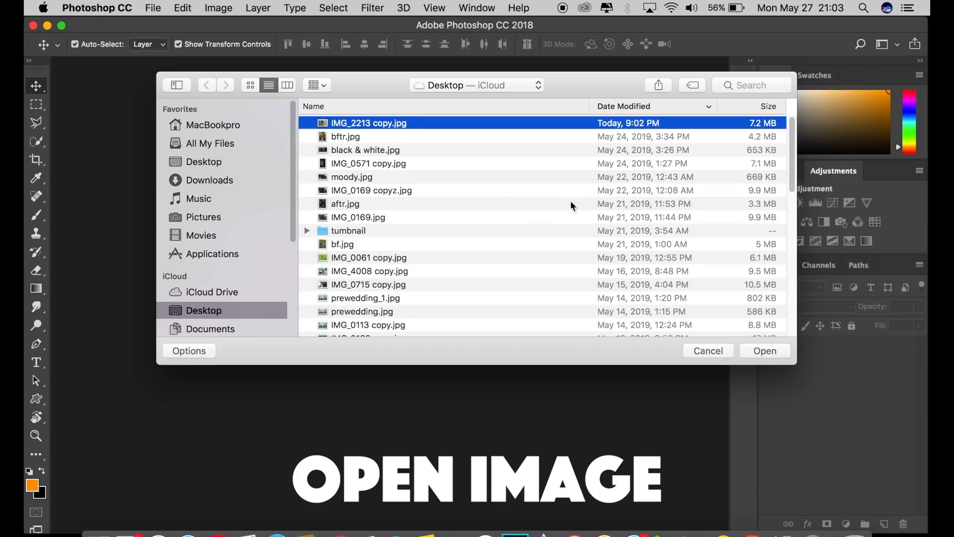
left_click(769, 352)
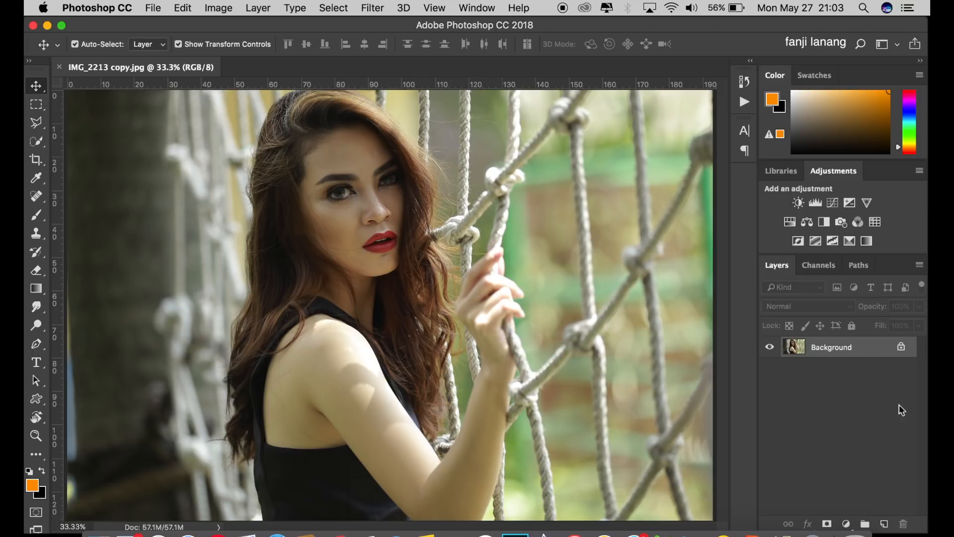
Step: Duplicate the Background layer and open the copy in the Camera Raw Filter
left_click_drag(858, 355, 886, 523)
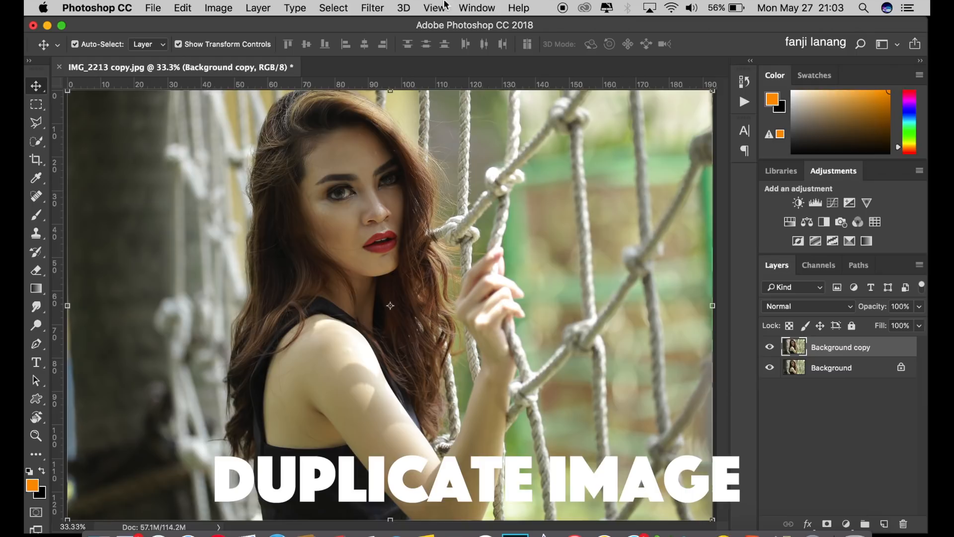
left_click(376, 9)
left_click(440, 95)
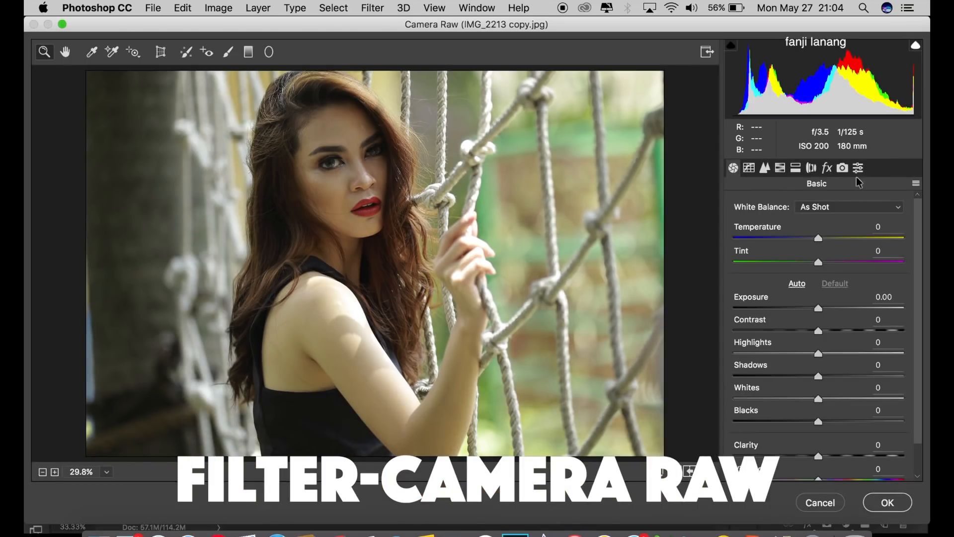
Step: Set Camera Calibration to Red Primary hue +20, Green Primary hue -14 and saturation -13, and Blue Primary hue -100
left_click(843, 169)
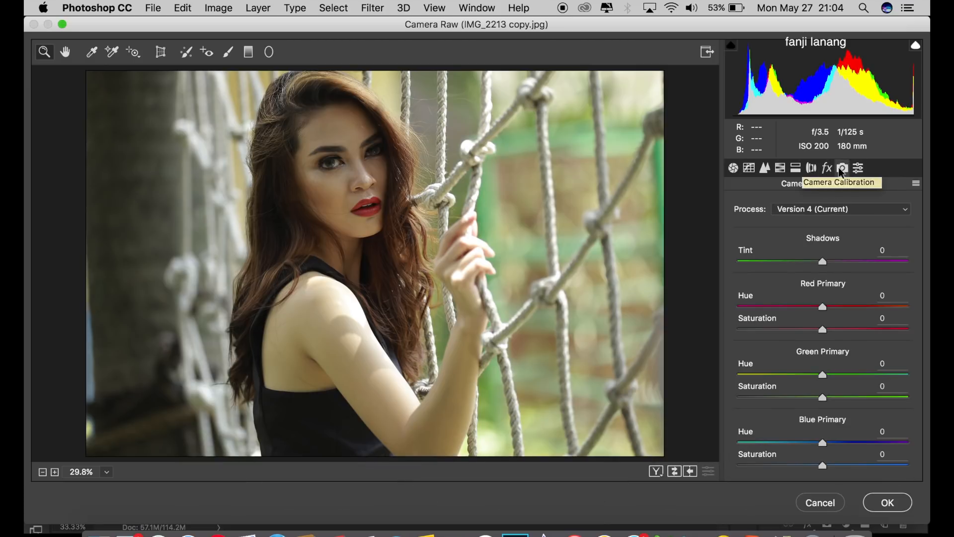
left_click(837, 307)
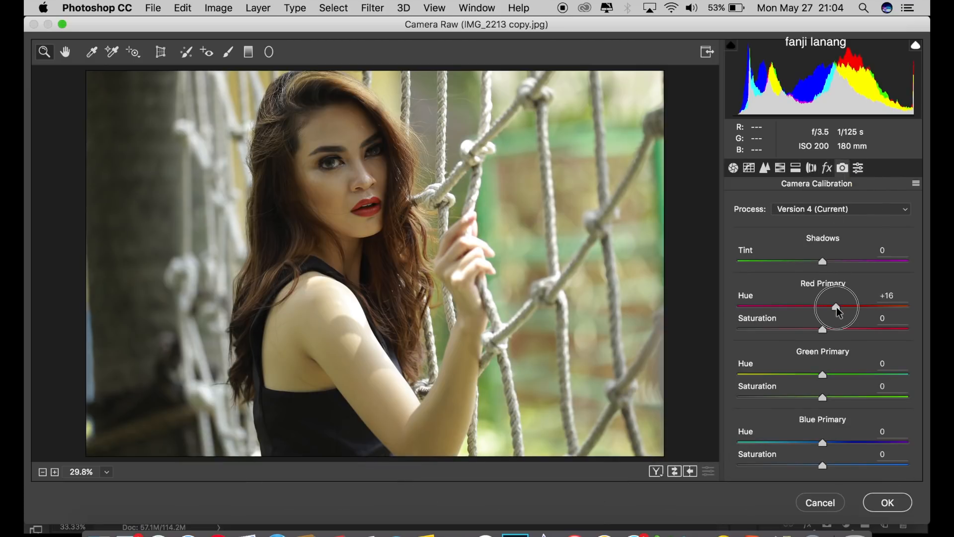
left_click(810, 376)
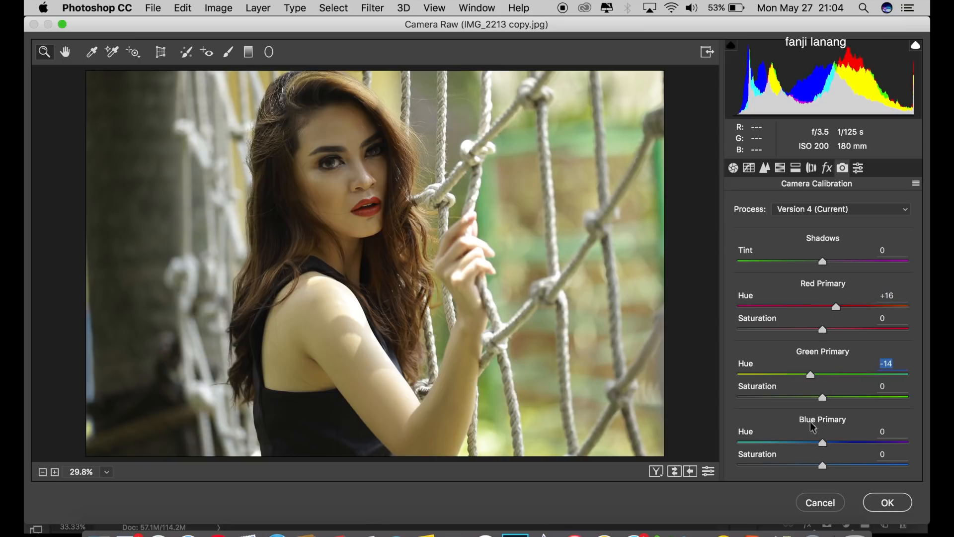
left_click_drag(804, 443, 768, 441)
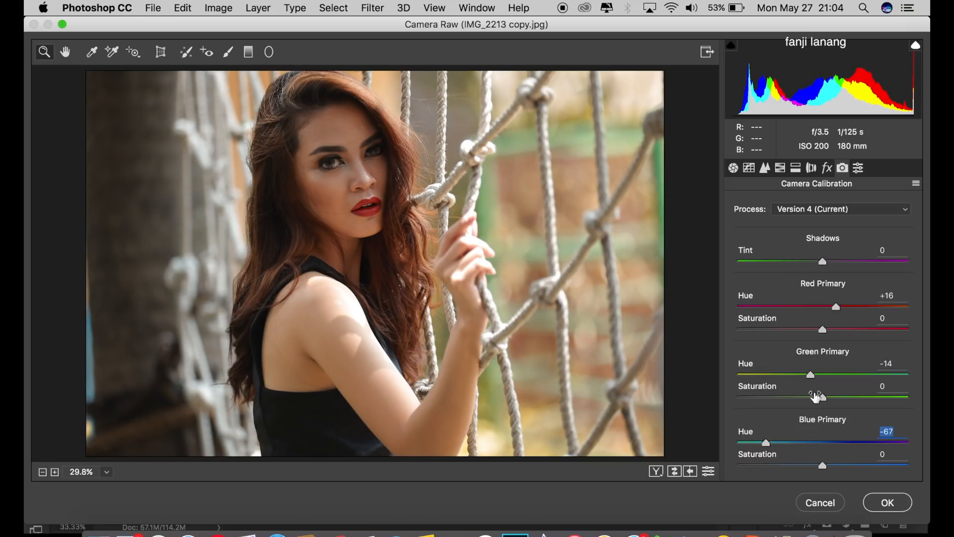
left_click_drag(814, 401, 810, 397)
left_click_drag(761, 443, 722, 458)
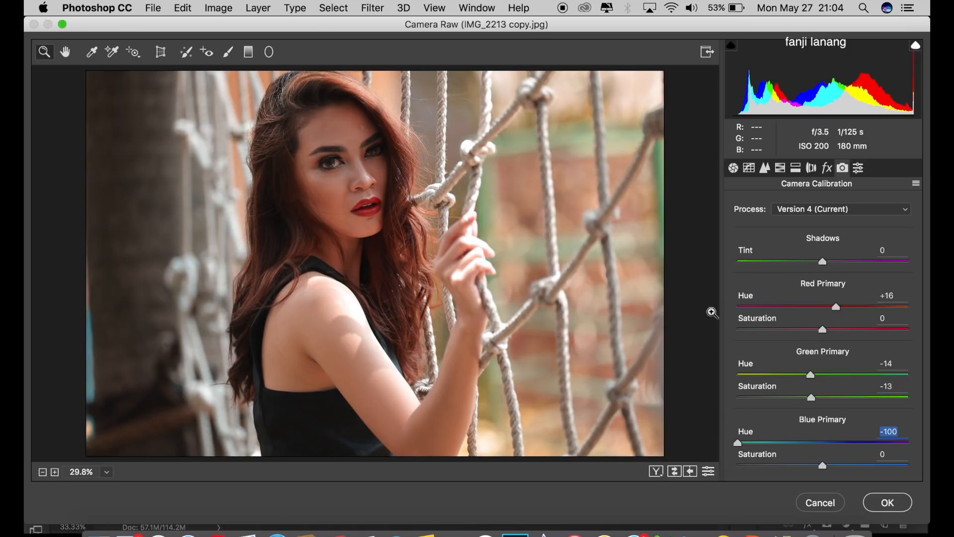
left_click_drag(852, 312, 842, 323)
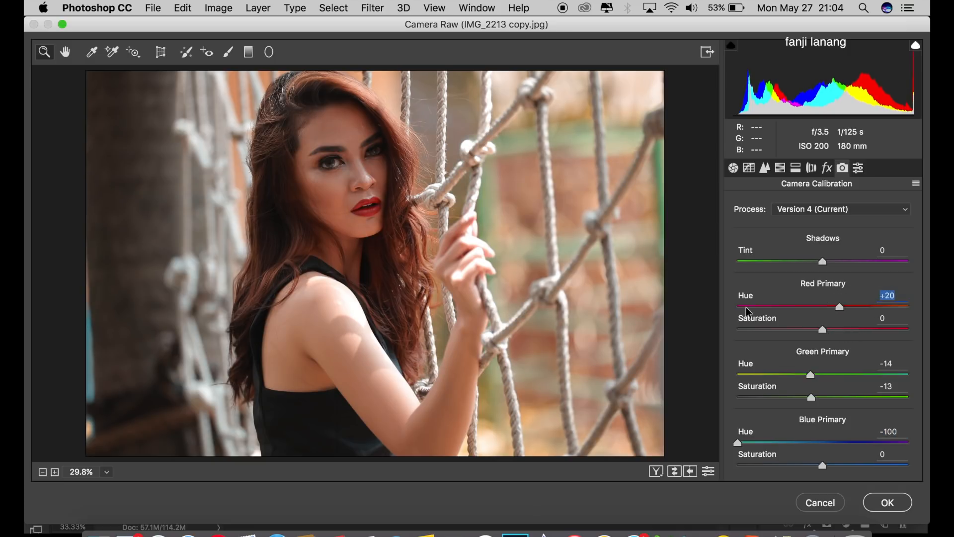
Step: Add a radial filter with Exposure +0.50 as a large ellipse around the woman's head and upper body
left_click(733, 168)
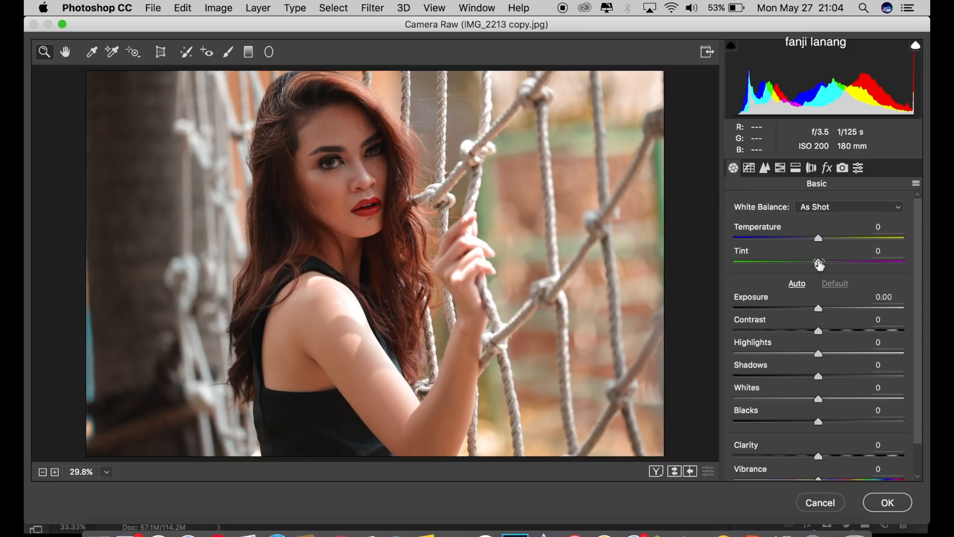
left_click(269, 51)
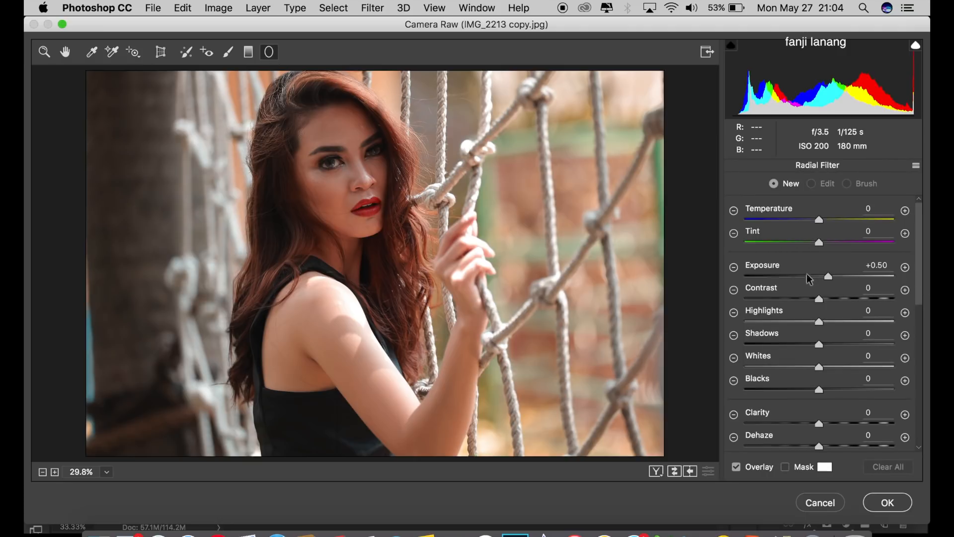
left_click(734, 267)
left_click(906, 267)
left_click(349, 207)
left_click_drag(349, 207, 444, 358)
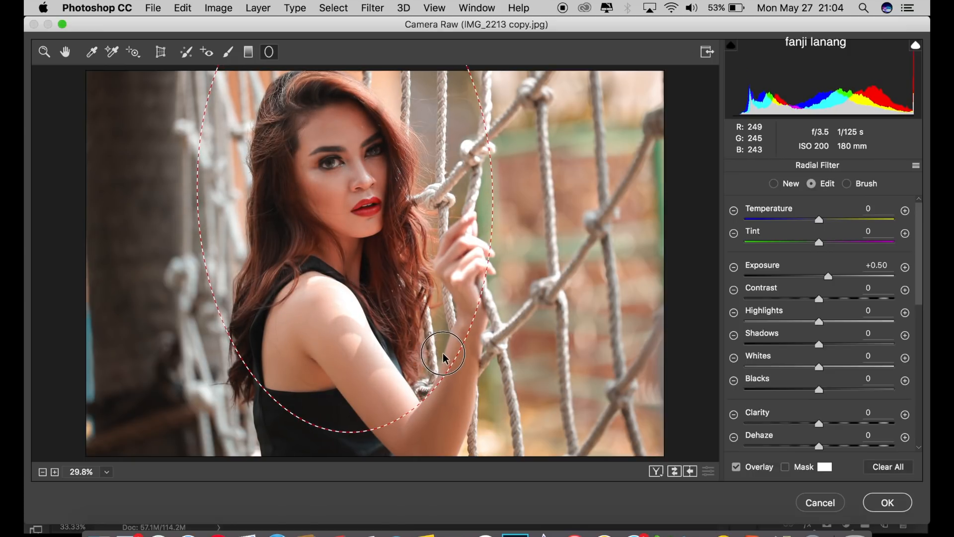
left_click(73, 51)
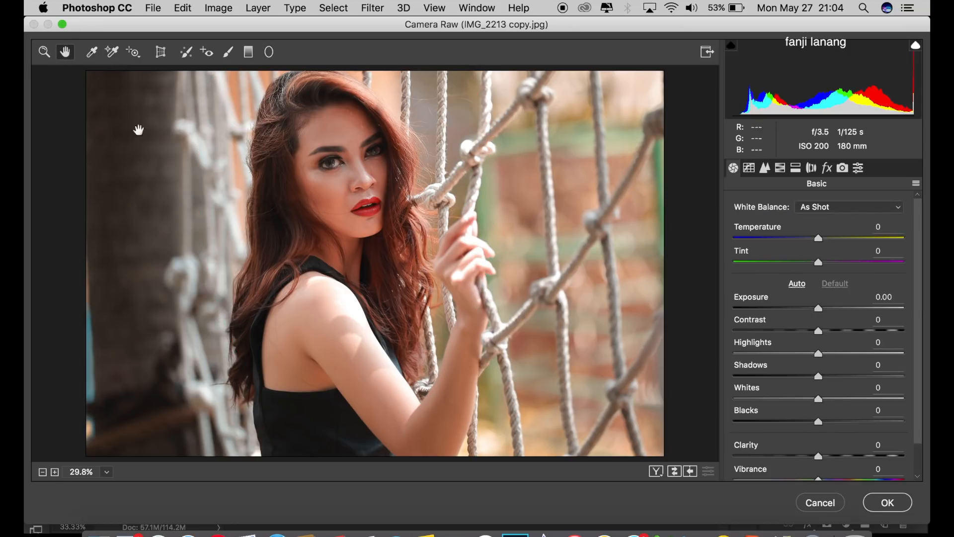
Step: Set the HSL luminance of Oranges to +13
left_click(781, 168)
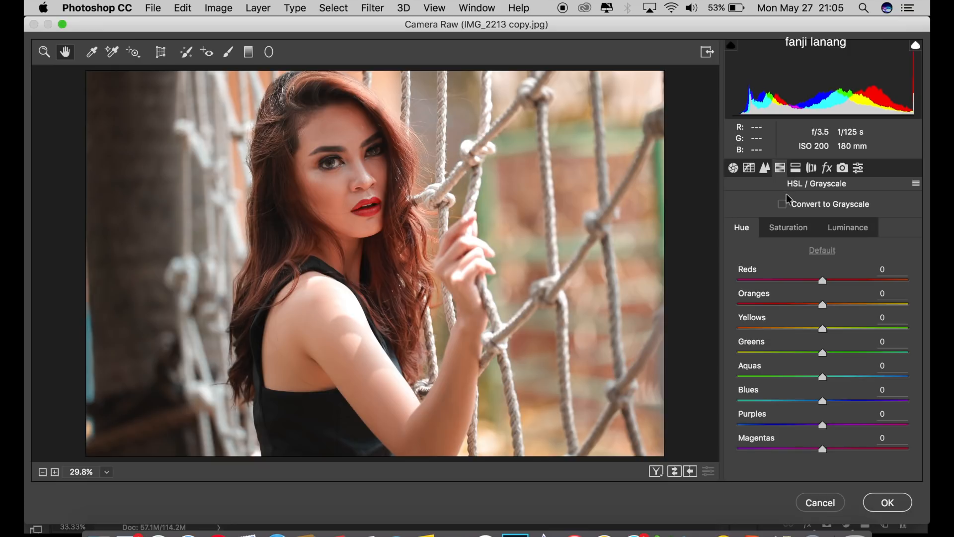
left_click(836, 234)
left_click(837, 304)
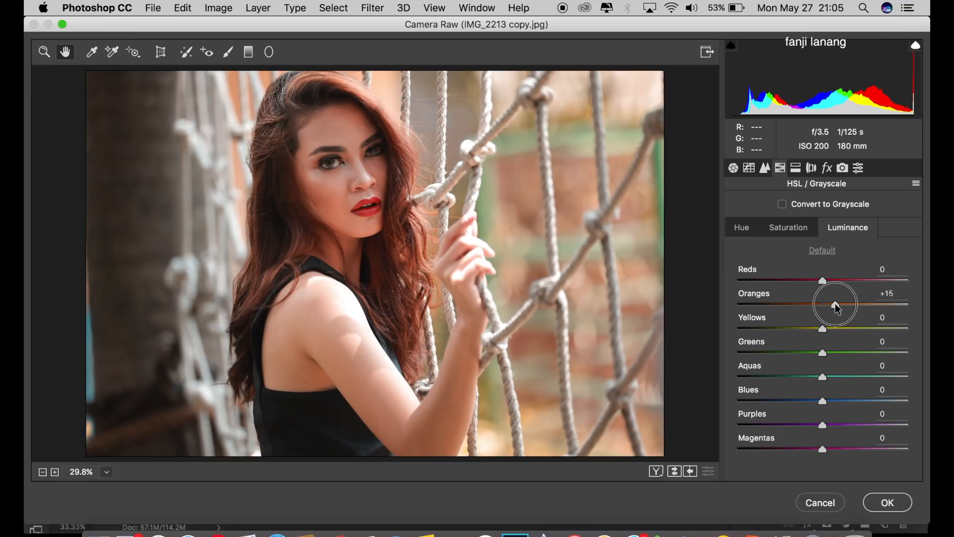
left_click_drag(837, 305, 835, 306)
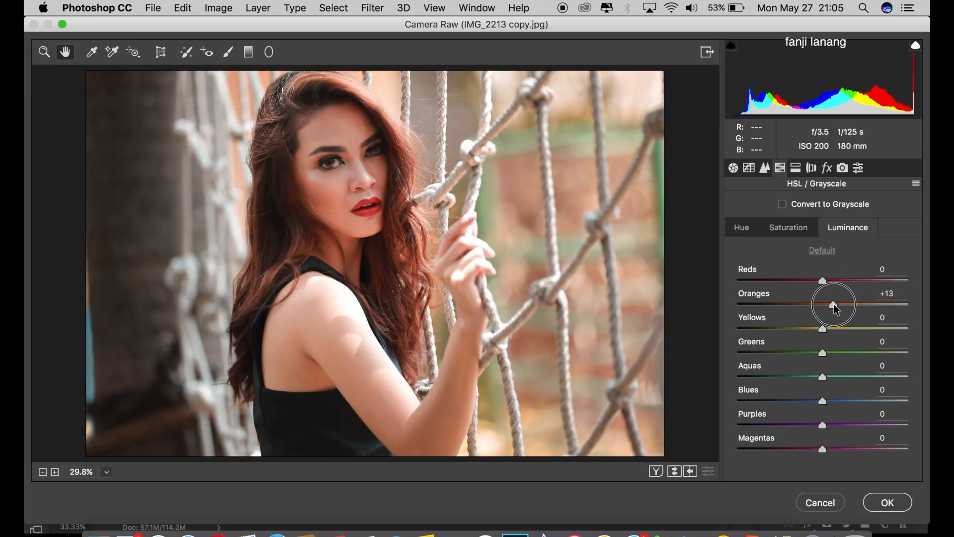
Step: Set the Split Toning highlights to hue 209 and saturation 8
left_click(796, 167)
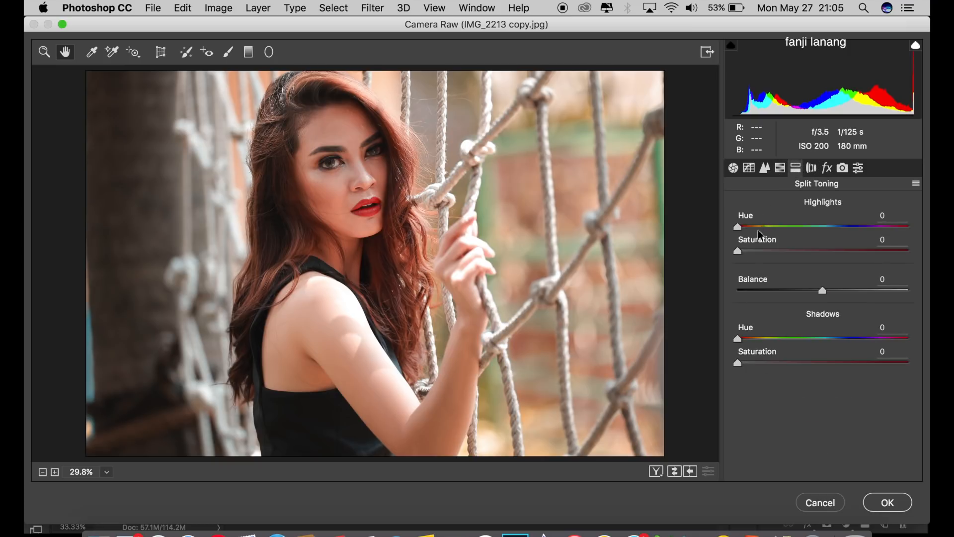
left_click_drag(771, 227, 735, 261)
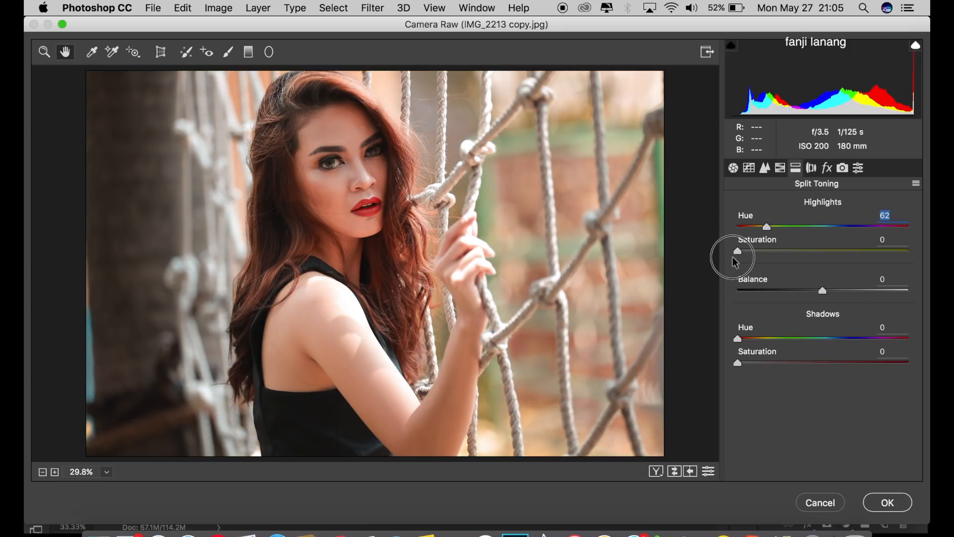
left_click_drag(768, 227, 836, 227)
mouse_move(761, 252)
left_mouse_down()
mouse_move(770, 256)
mouse_move(754, 259)
left_mouse_up()
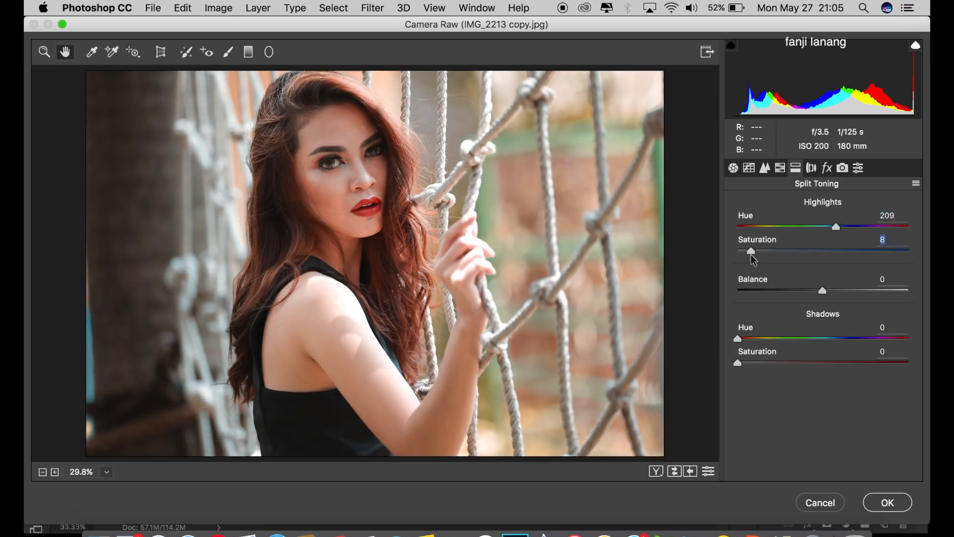
Step: Shape the RGB point tone curve with a lifted black point, darker shadows and a midpoint at input 127, output 129
left_click(735, 169)
left_click(749, 168)
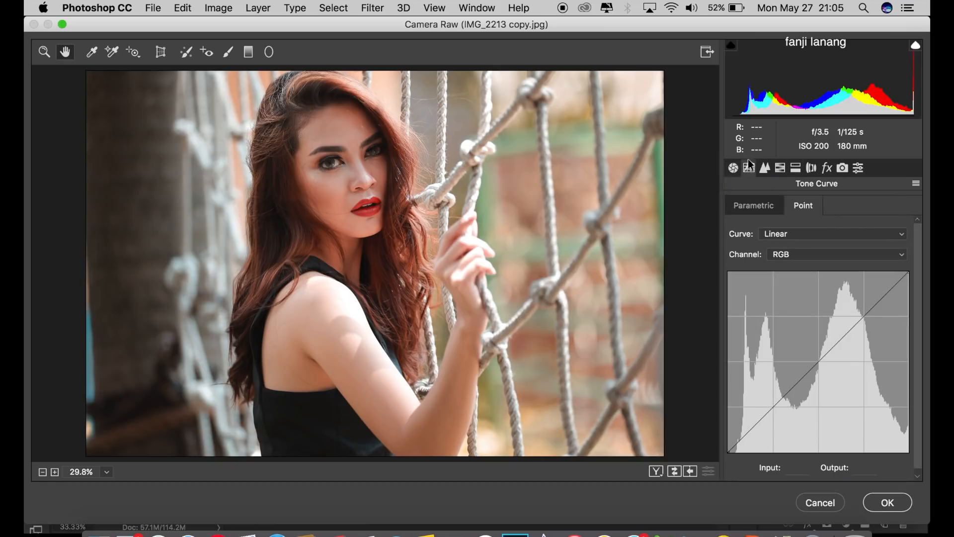
left_click_drag(729, 450, 818, 360)
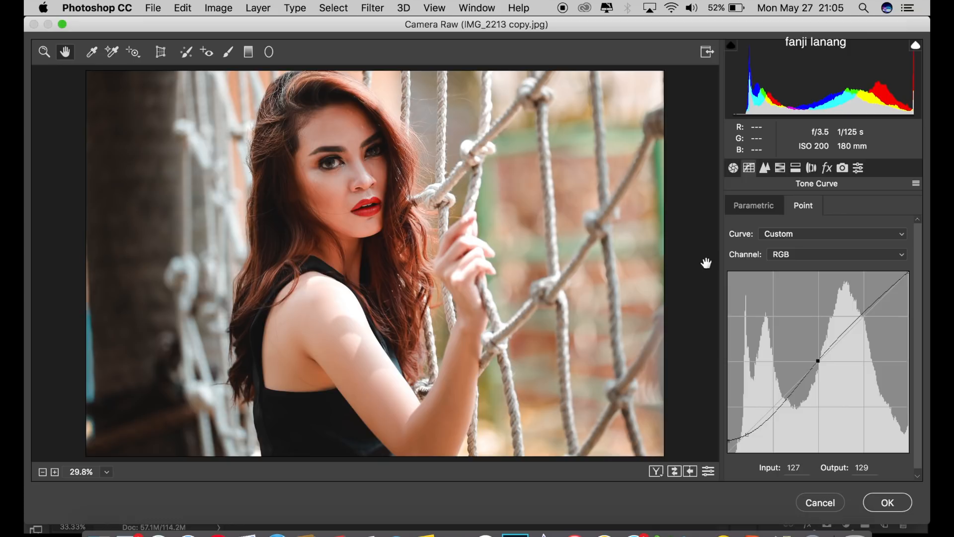
Step: Set the HSL hue of Greens to -100, Aquas to -6 and Yellows to +3, keeping Oranges at 0
left_click(796, 168)
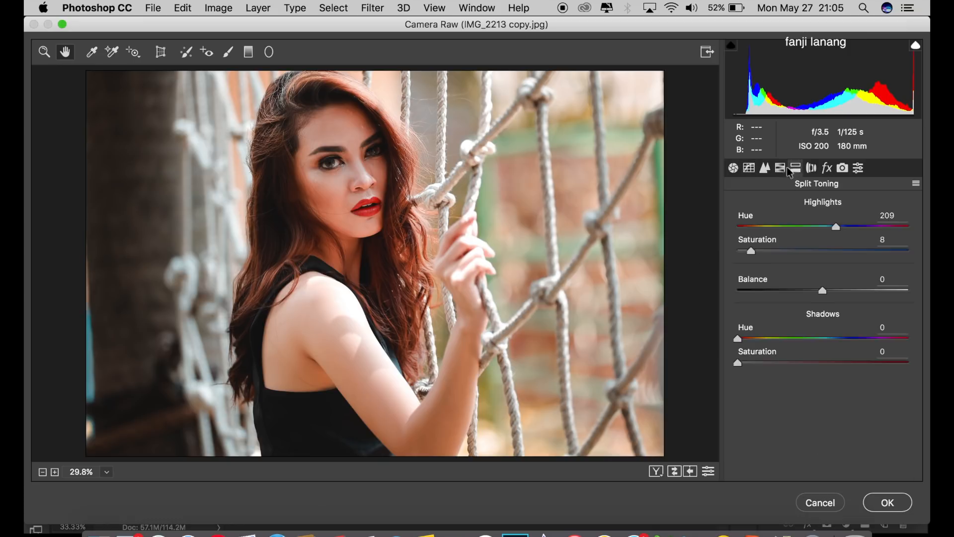
left_click(781, 168)
left_click(788, 228)
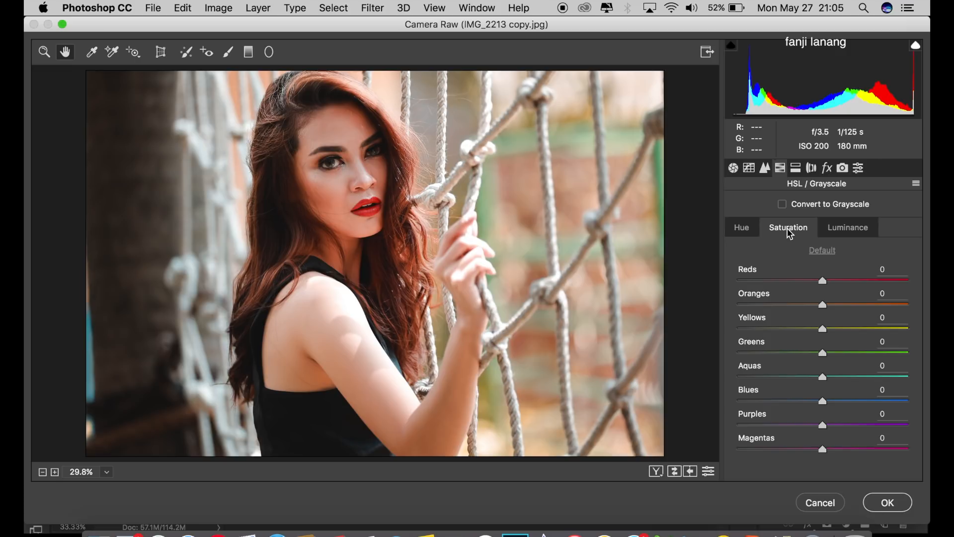
left_click(746, 228)
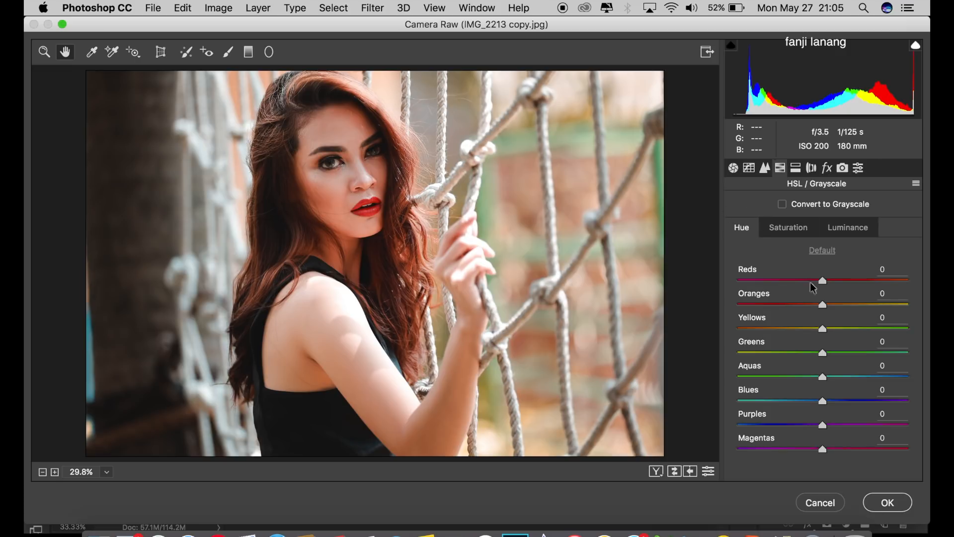
mouse_move(807, 305)
left_mouse_down()
mouse_move(892, 320)
mouse_move(756, 305)
mouse_move(833, 313)
mouse_move(821, 318)
left_mouse_up()
left_click(855, 292)
type("0")
left_click_drag(849, 359, 604, 385)
left_click_drag(785, 381, 686, 386)
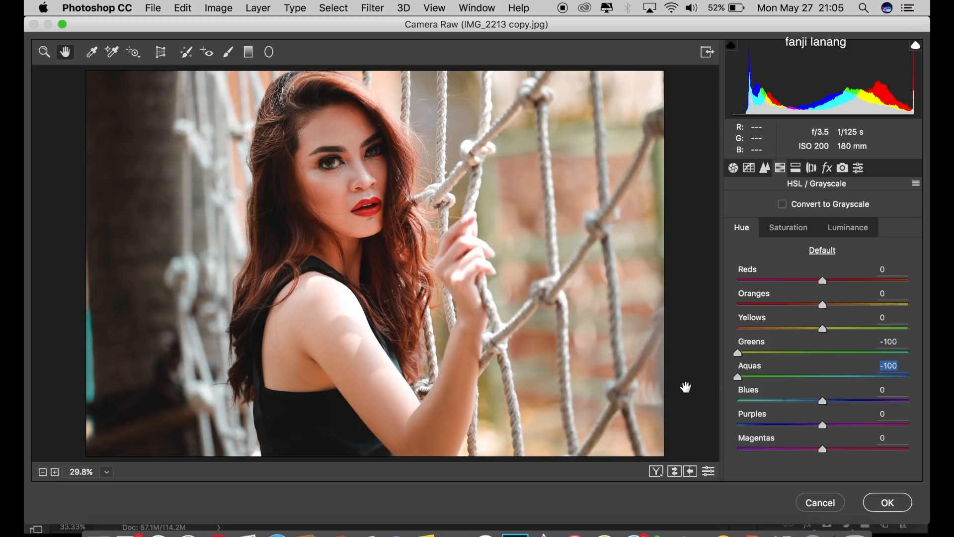
left_click(819, 378)
mouse_move(823, 329)
left_mouse_down()
mouse_move(692, 325)
mouse_move(929, 338)
mouse_move(681, 335)
mouse_move(928, 342)
mouse_move(825, 338)
left_mouse_up()
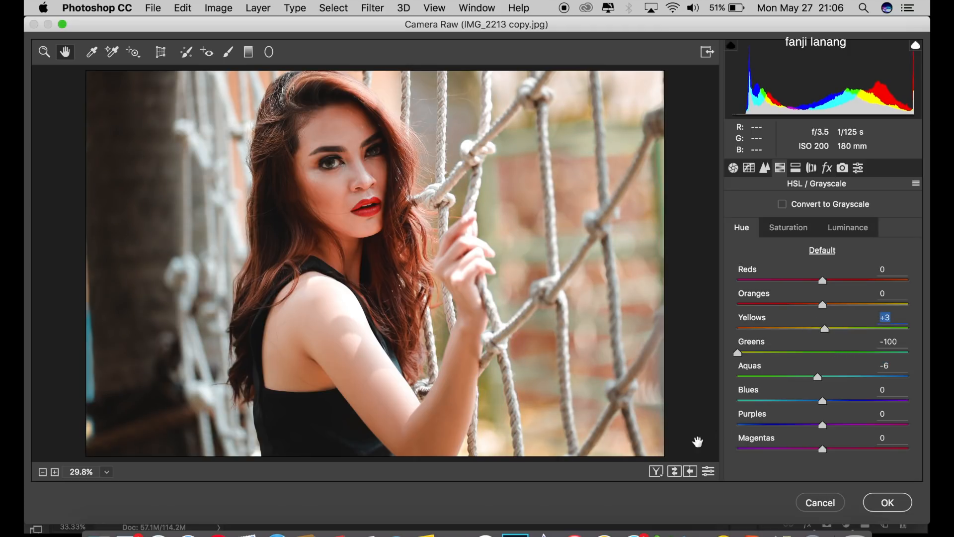
Step: Compare the photo before and after side by side and apply the Camera Raw adjustments
left_click(655, 472)
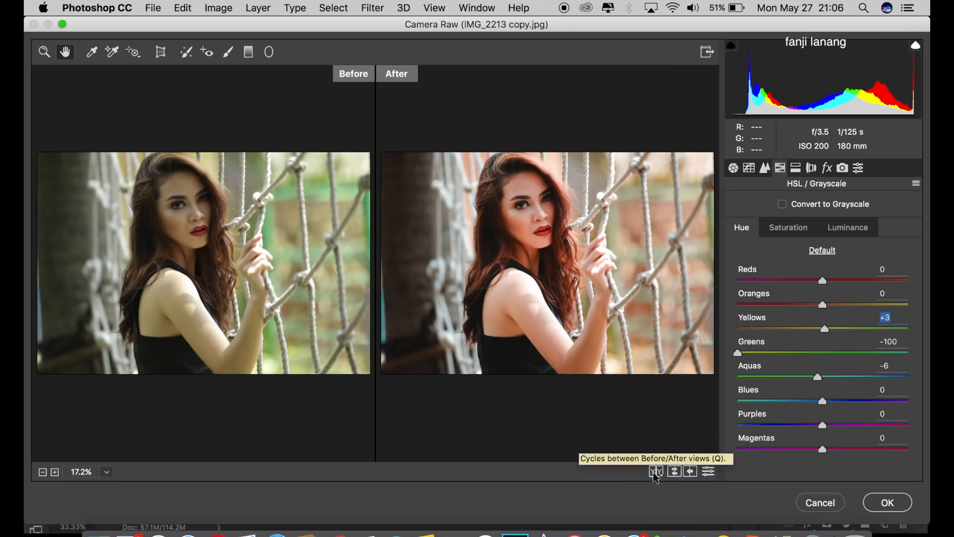
left_click(876, 503)
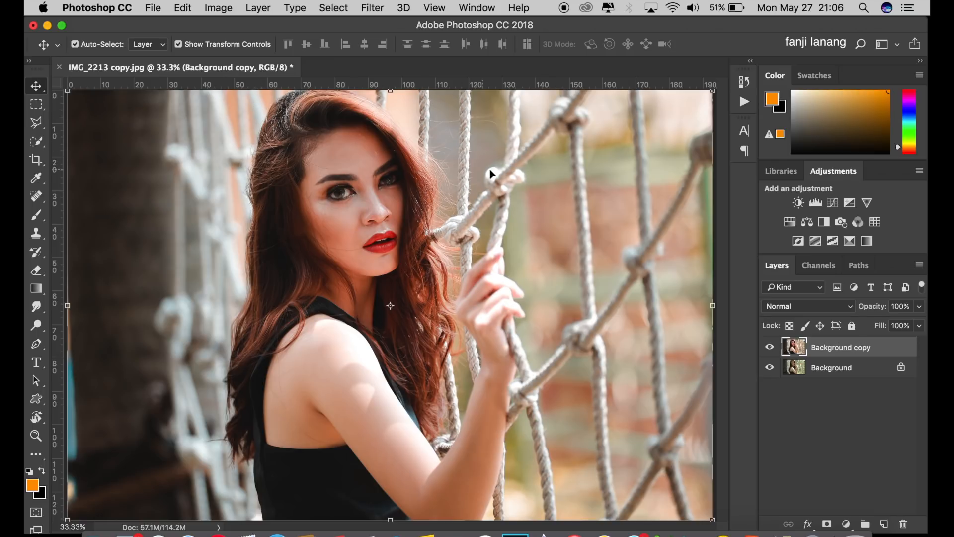
Step: Add a Curves adjustment layer with the midpoint at input 127, output 140 and the black point moved slightly inward
left_click(846, 523)
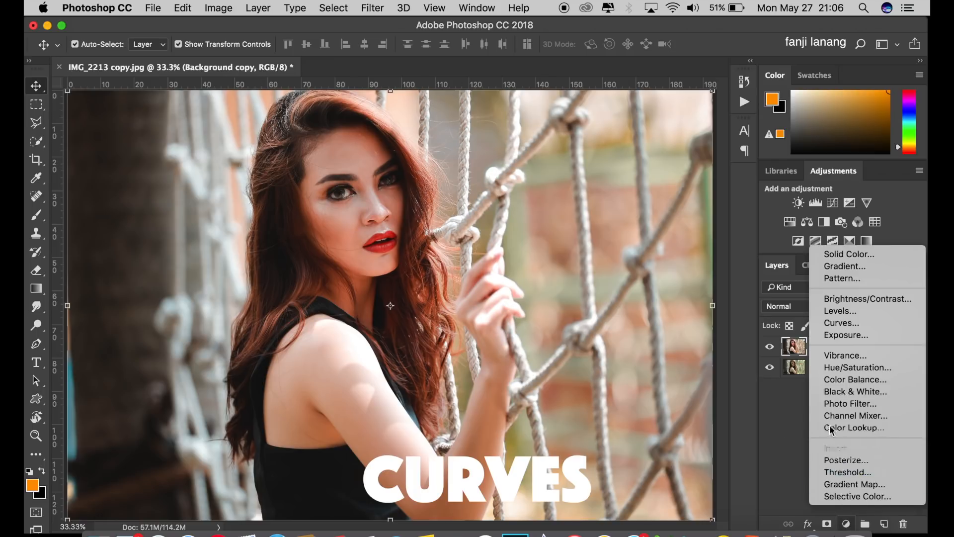
left_click(838, 323)
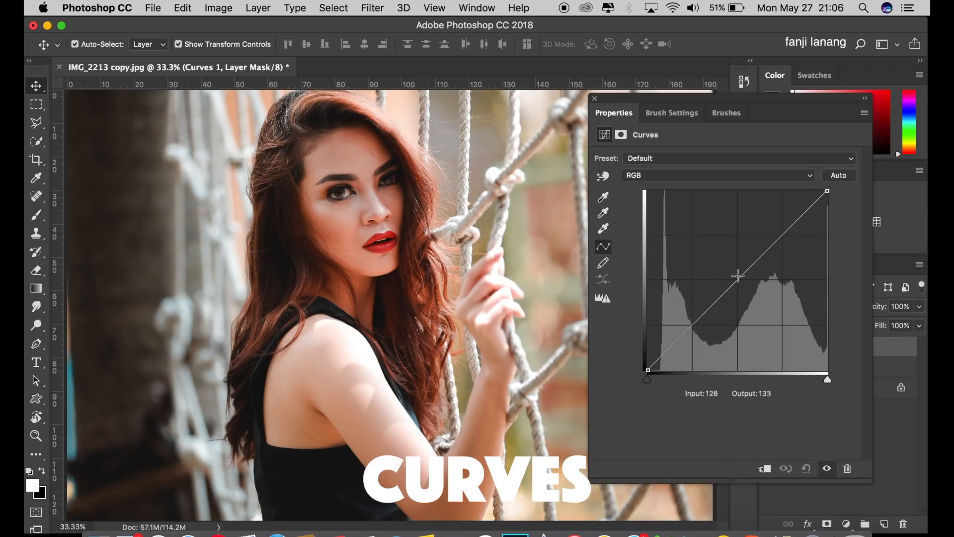
left_click(738, 275)
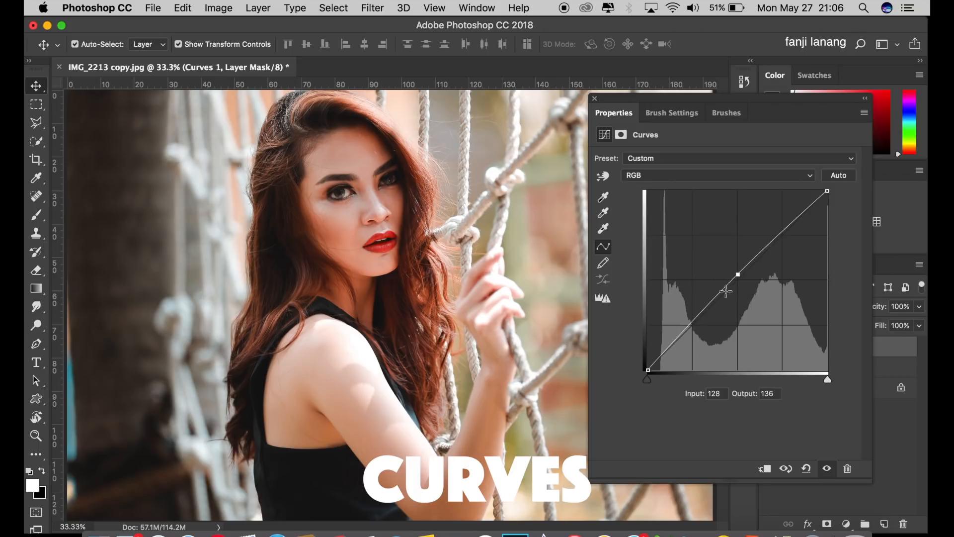
left_click_drag(648, 369, 652, 369)
left_click_drag(737, 273, 737, 271)
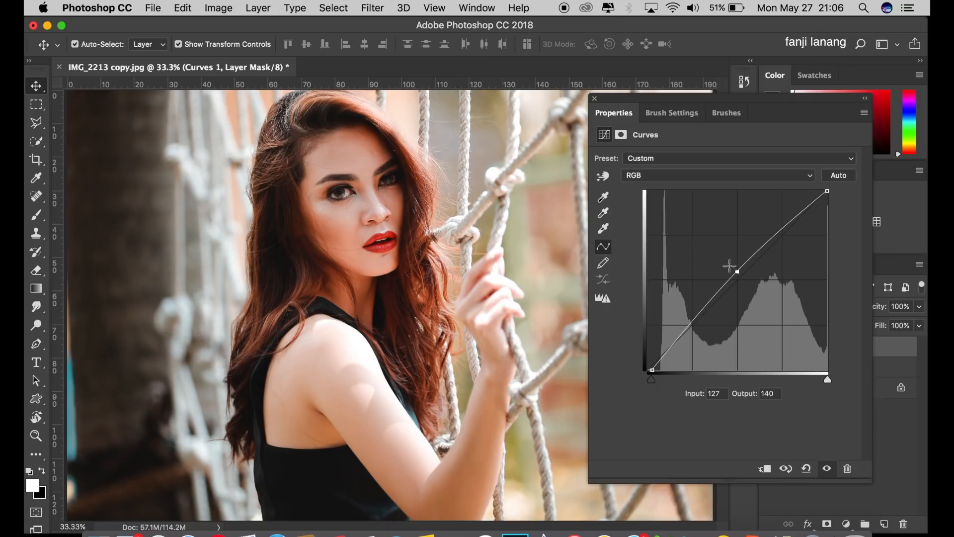
left_click(595, 98)
Step: Add a new empty layer above the curves layer and prepare the Brush tool with white as the foreground color
left_click(885, 524)
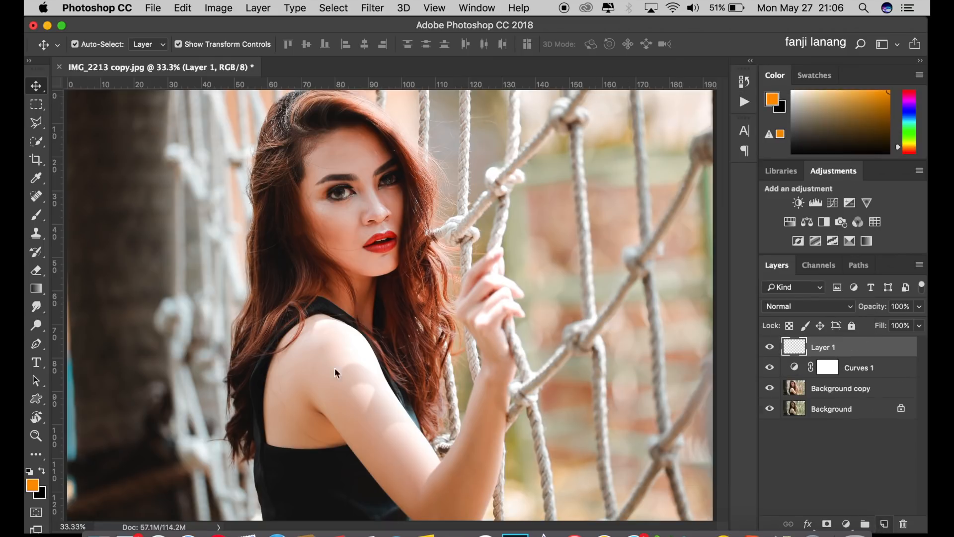
left_click(36, 216)
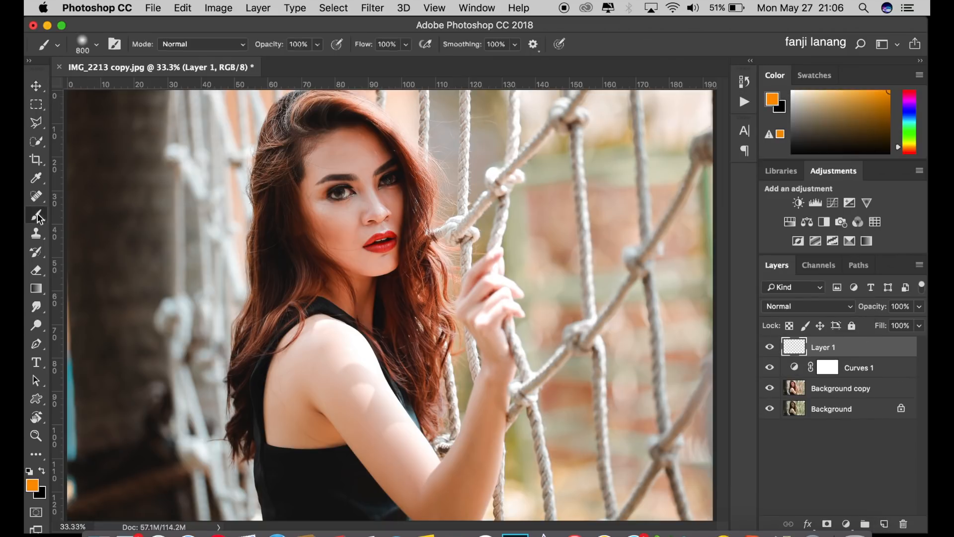
left_click(29, 472)
left_click(42, 471)
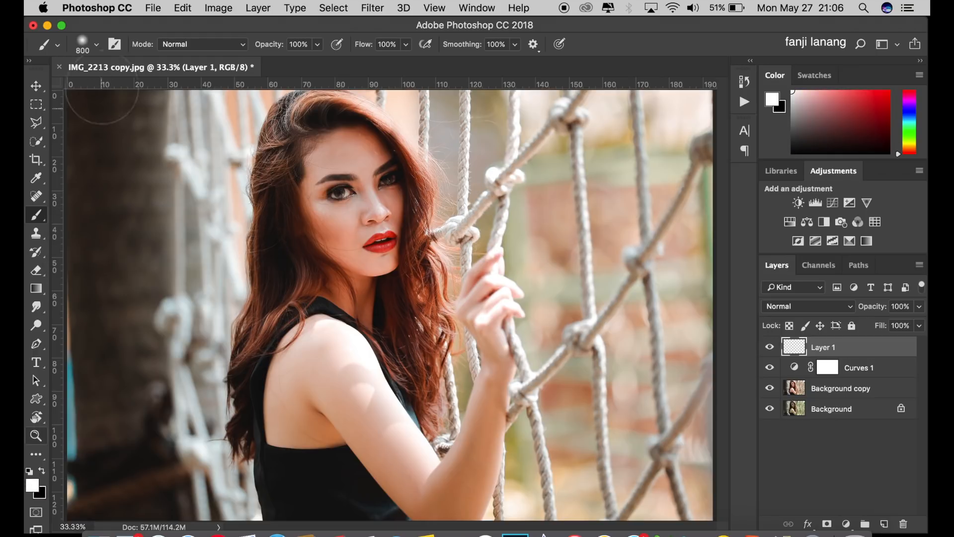
Step: Choose the signature brush preset and stamp the white signature in the photo's lower-left corner
left_click(97, 44)
left_click(74, 149)
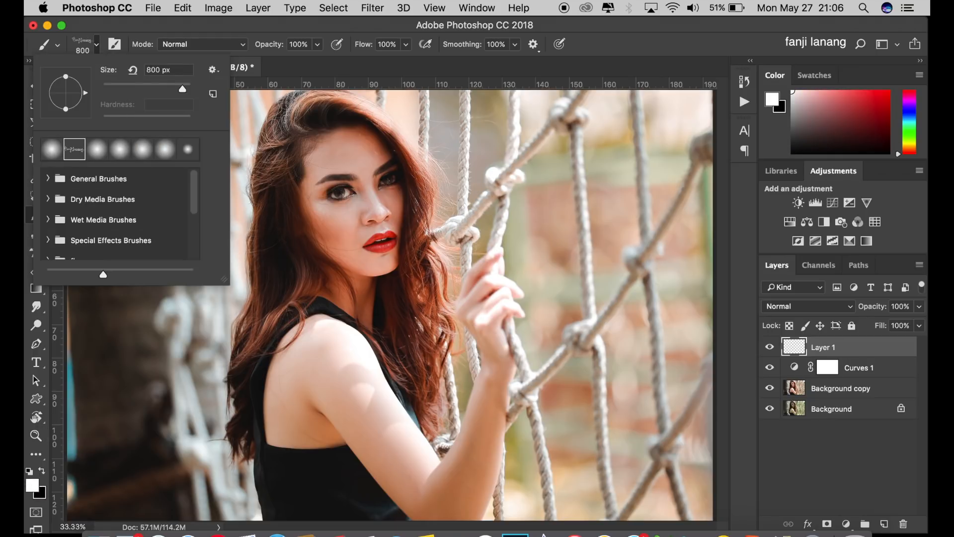
left_click(641, 48)
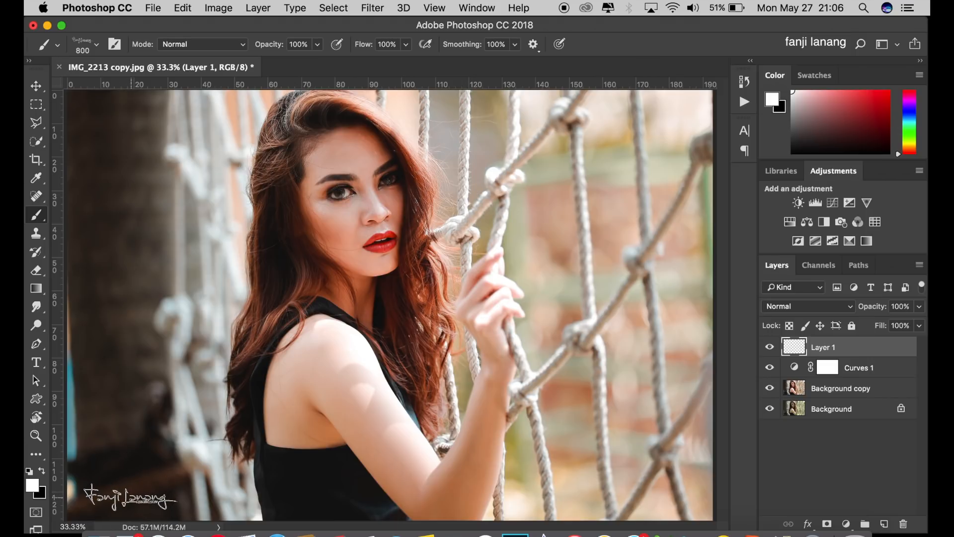
left_click(131, 497)
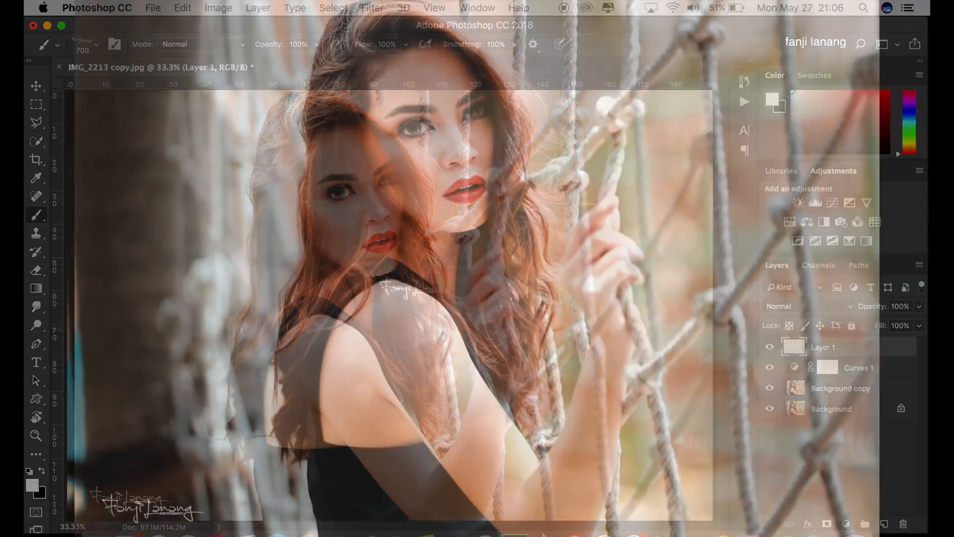